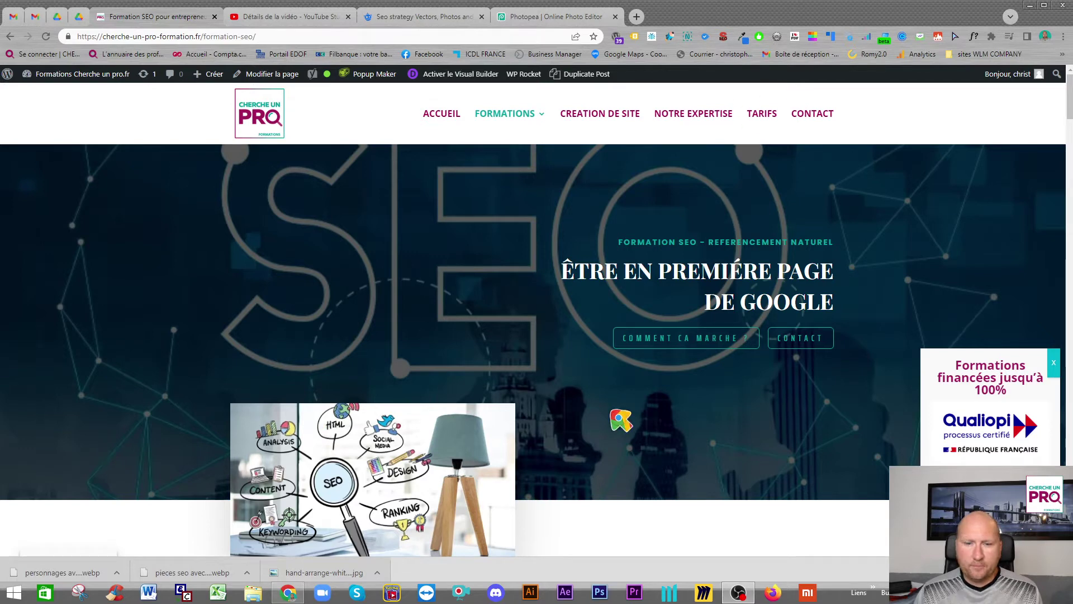
scroll(626, 443, "down", 1)
scroll(626, 443, "down", 2)
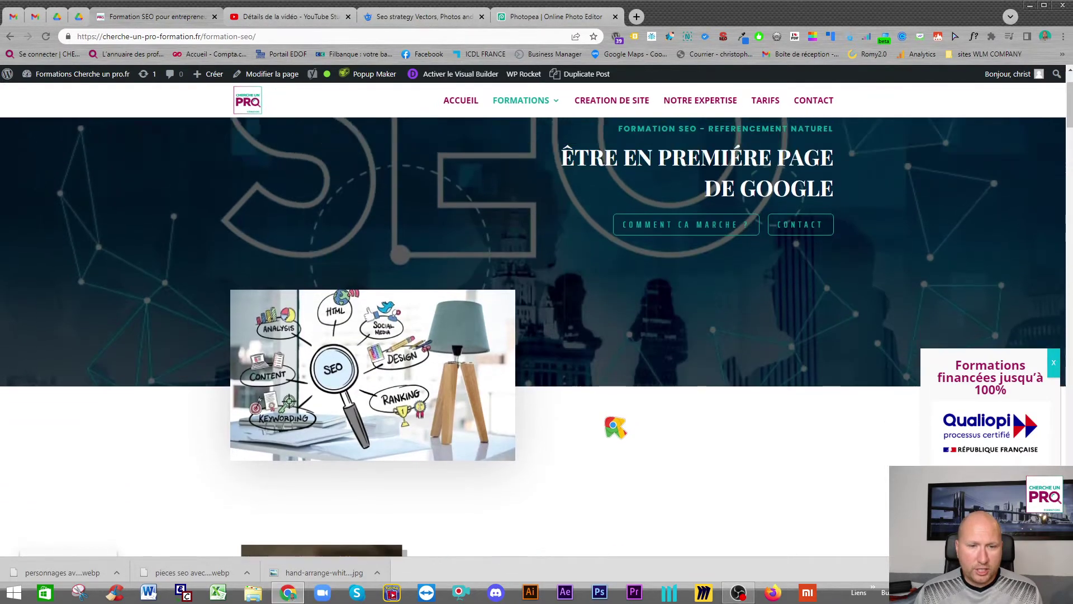
scroll(618, 426, "up", 2)
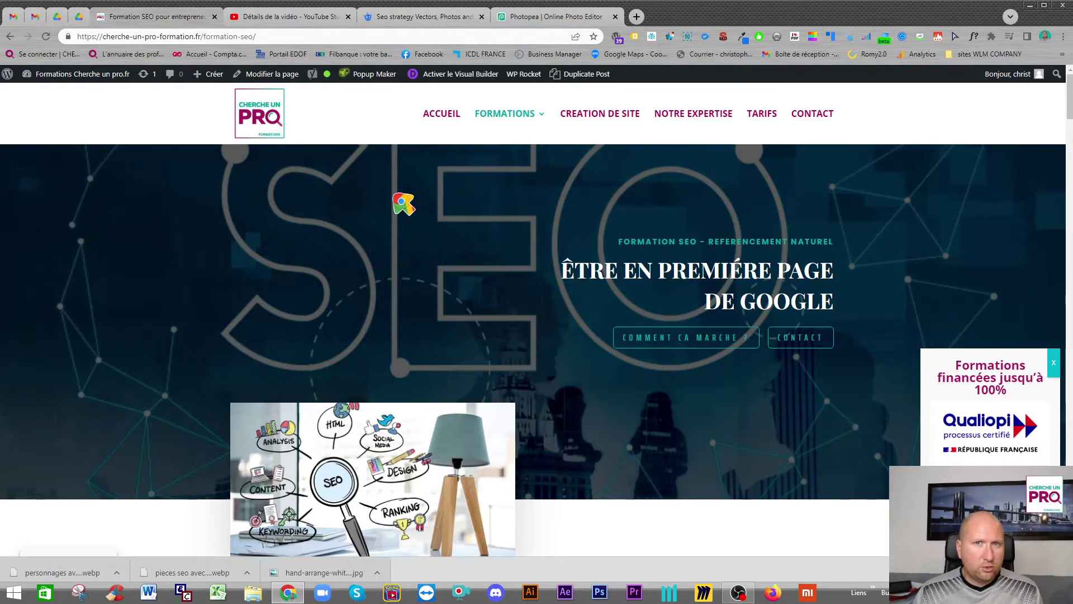
- Switch to Photopea and open hand-arrange-white-letters-as-seo.jpg from the Téléchargements folder
left_click(559, 15)
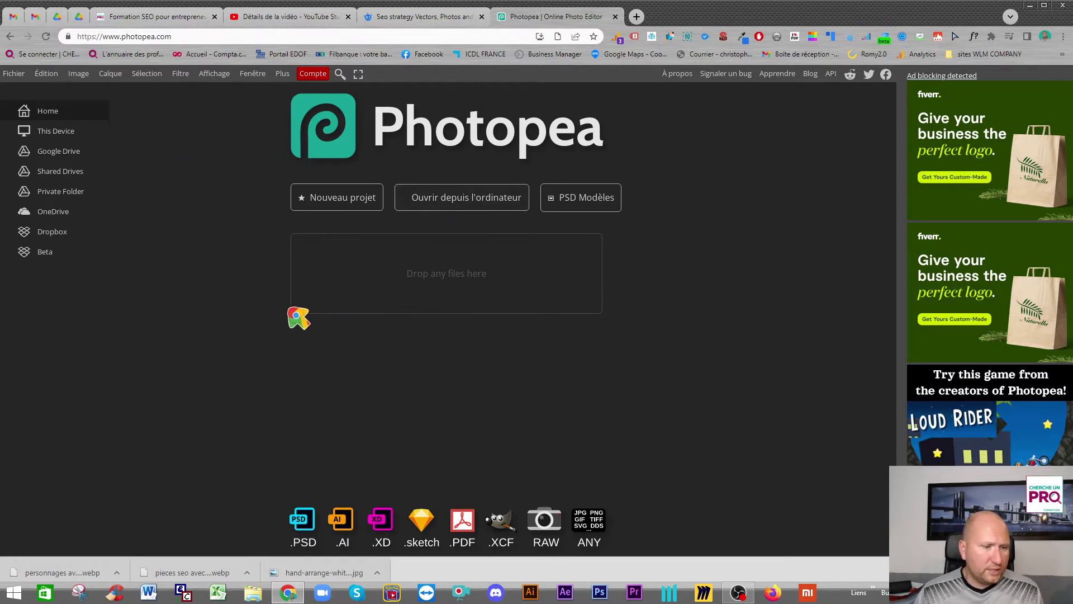
left_click(13, 74)
left_click(50, 107)
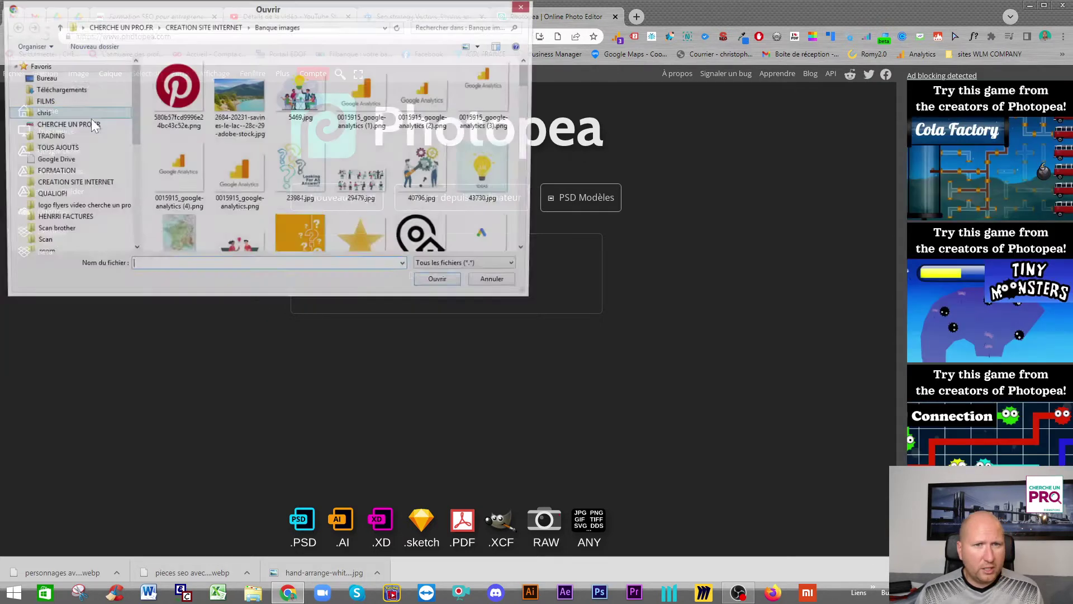
left_click(69, 91)
left_click_drag(528, 75, 528, 240)
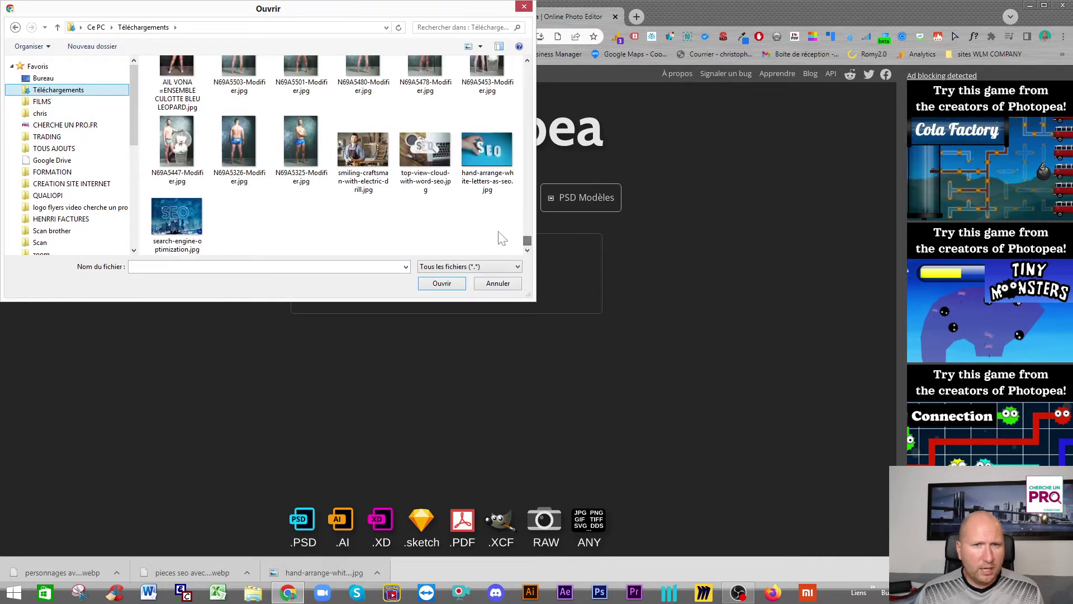
left_click(489, 145)
double_click(486, 148)
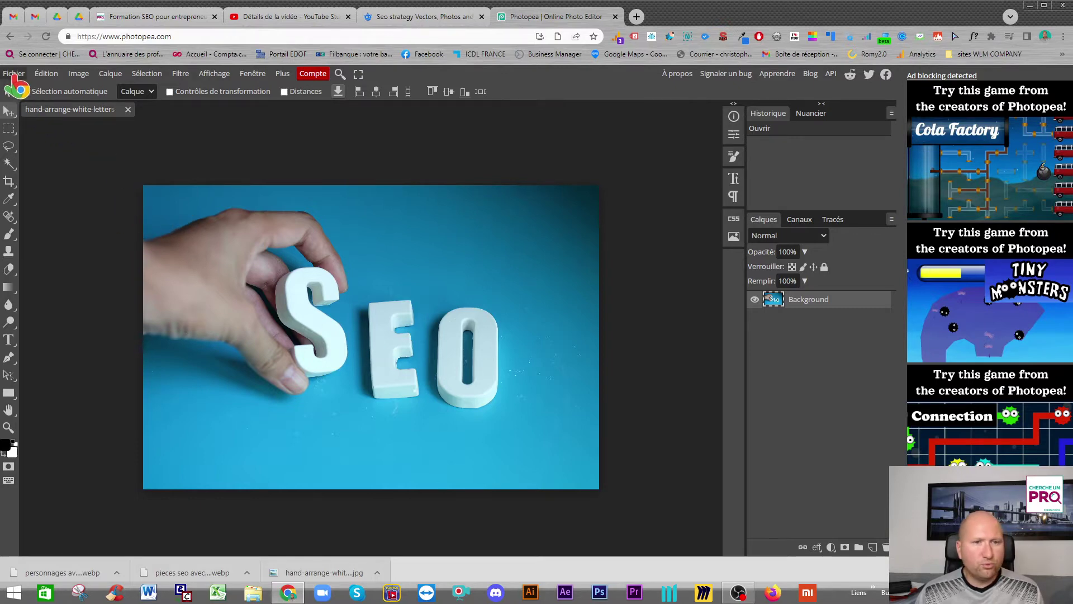
- Start a WEBP export of the SEO image with quality at 100% and width set to 500 px
left_click(14, 74)
mouse_move(49, 239)
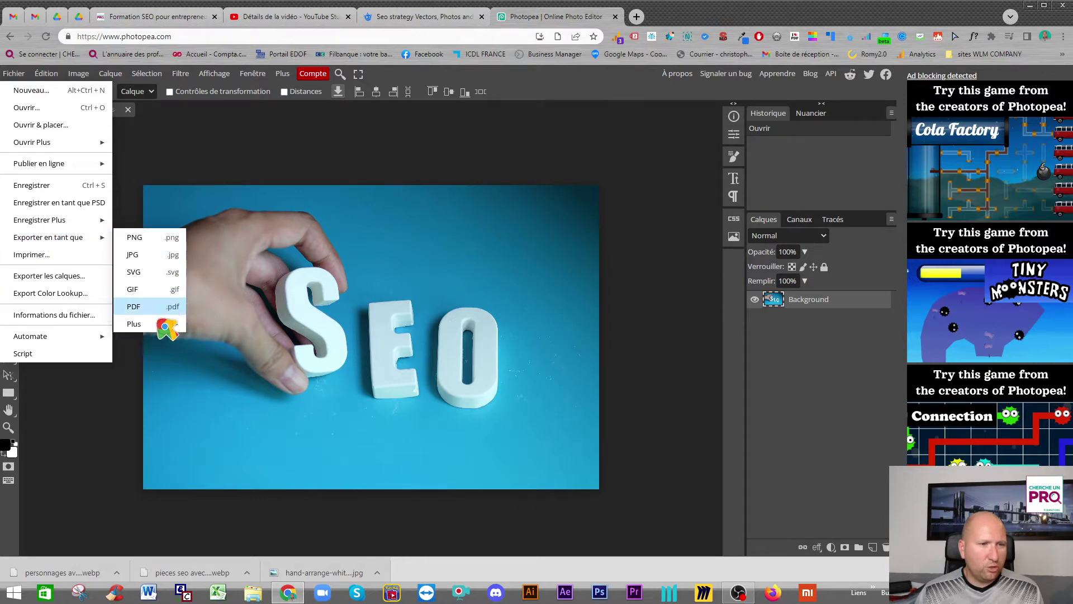
mouse_move(165, 326)
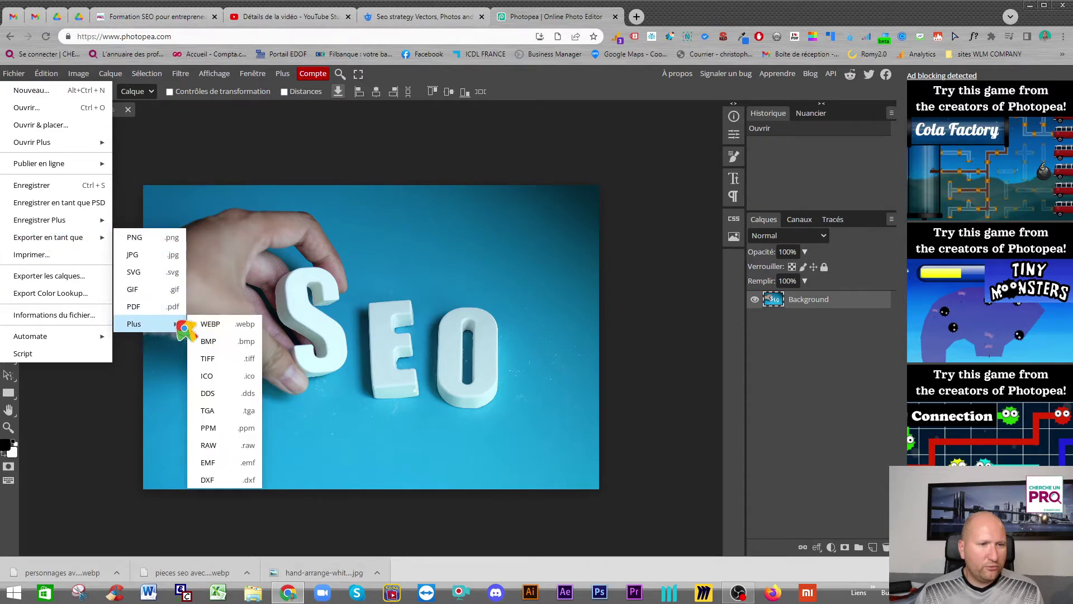
left_click(229, 332)
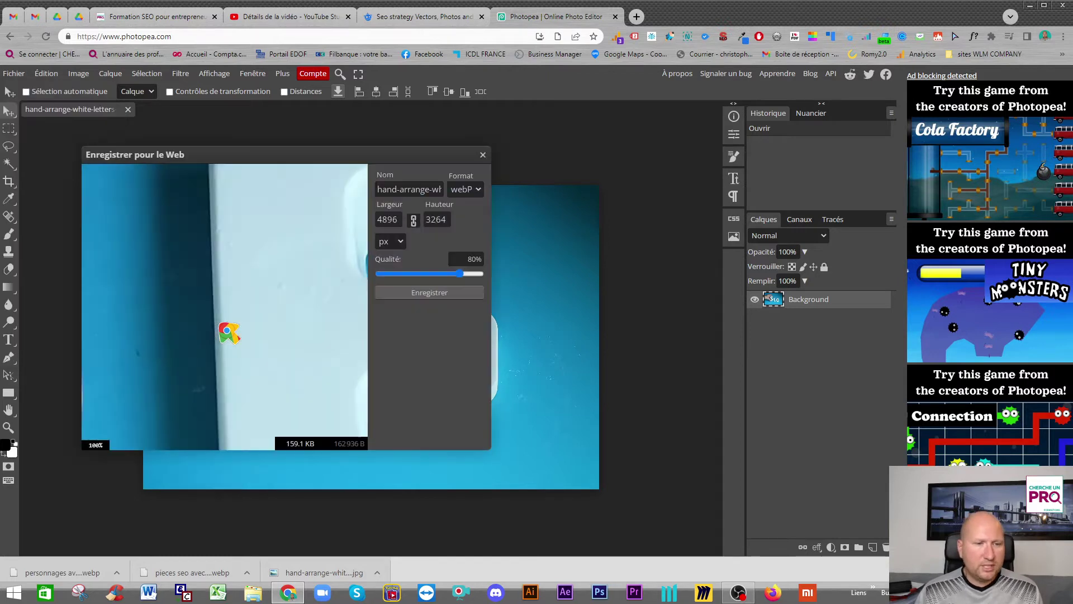
double_click(386, 219)
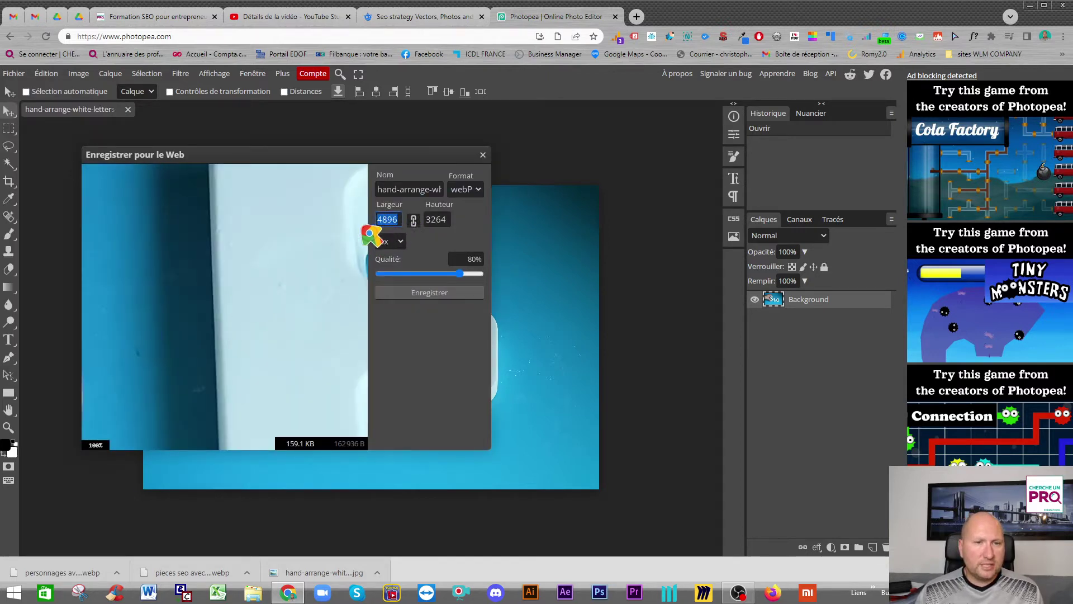
left_click(480, 274)
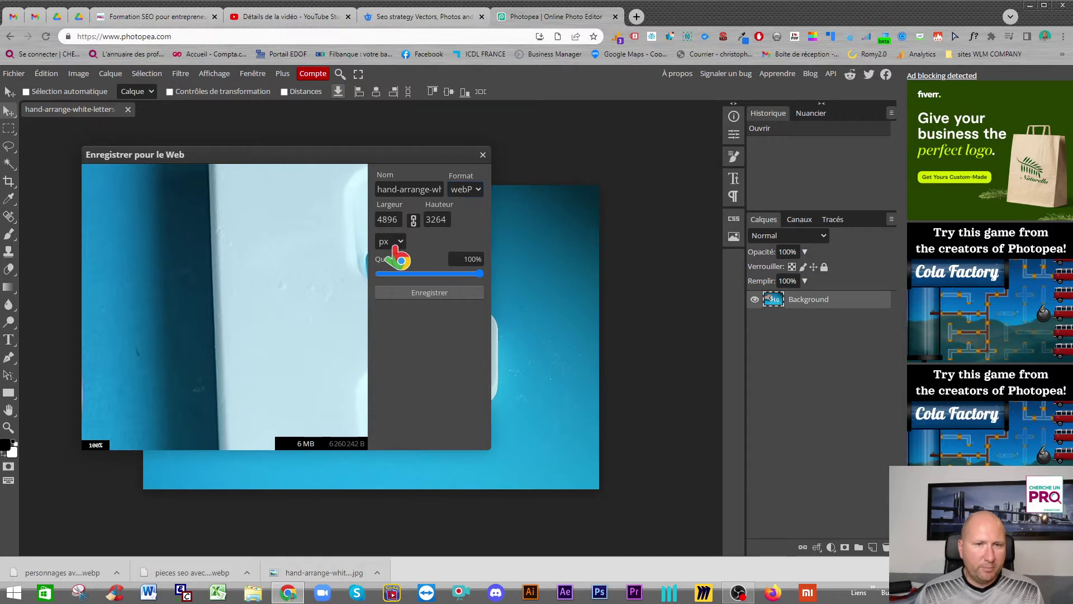
left_click(397, 221)
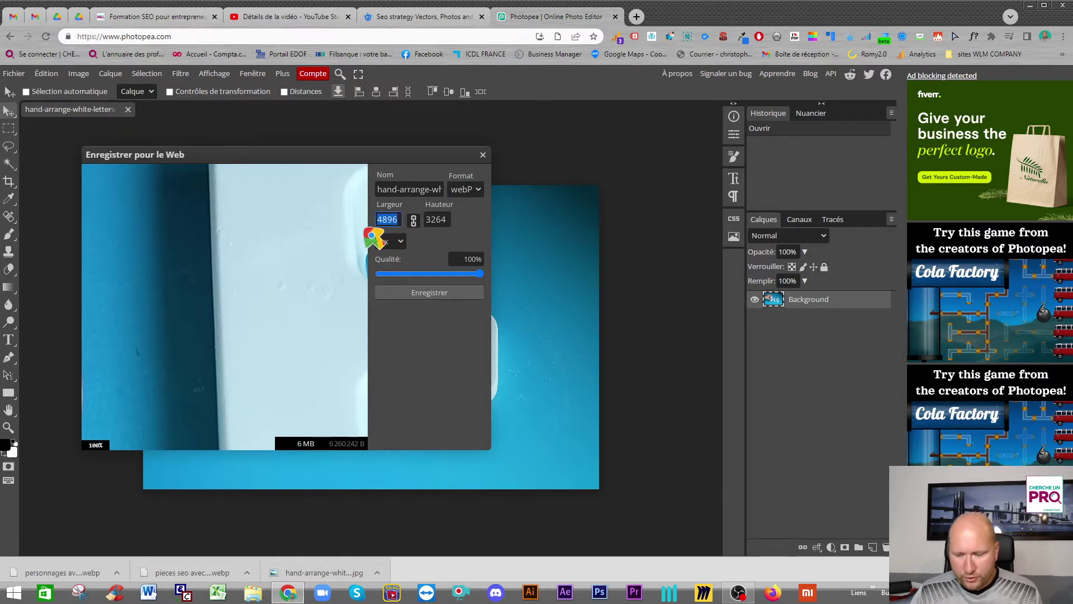
type("500")
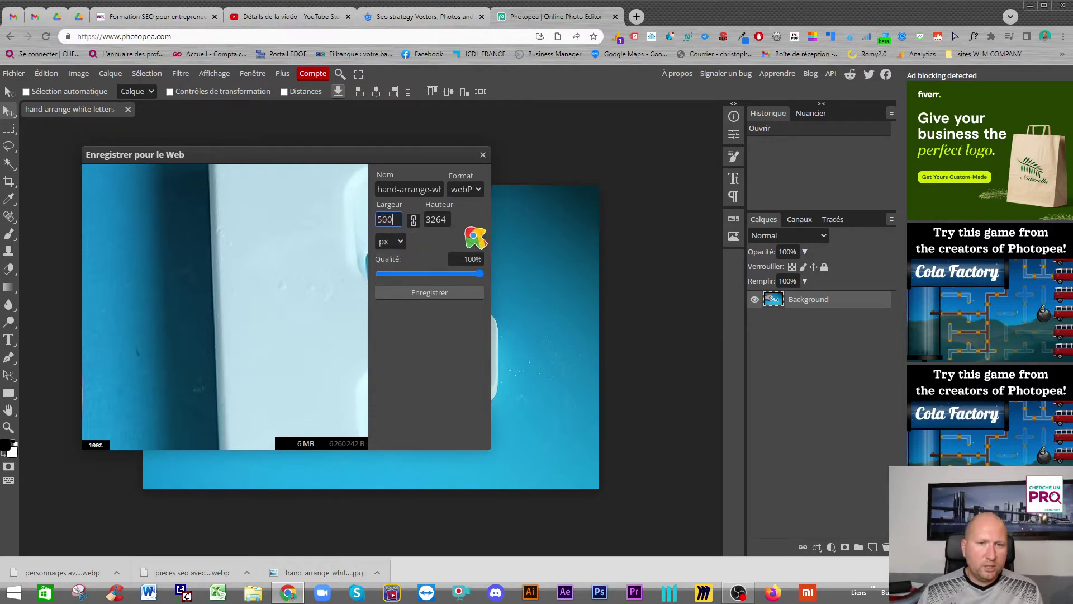
key("Return")
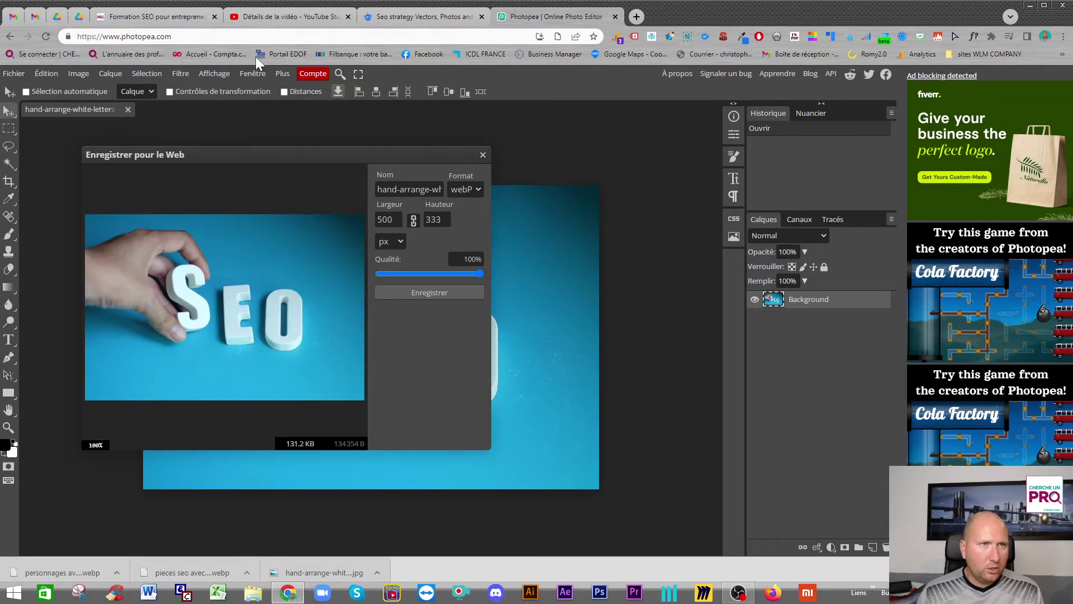
- Reduce the WEBP export quality to 90%
left_click(166, 19)
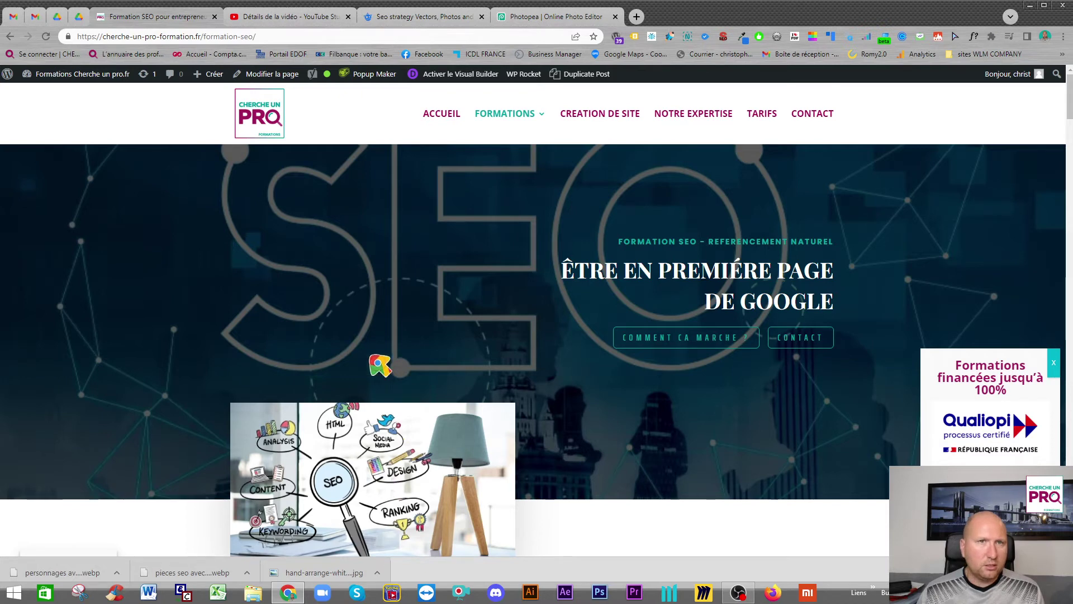
left_click(548, 17)
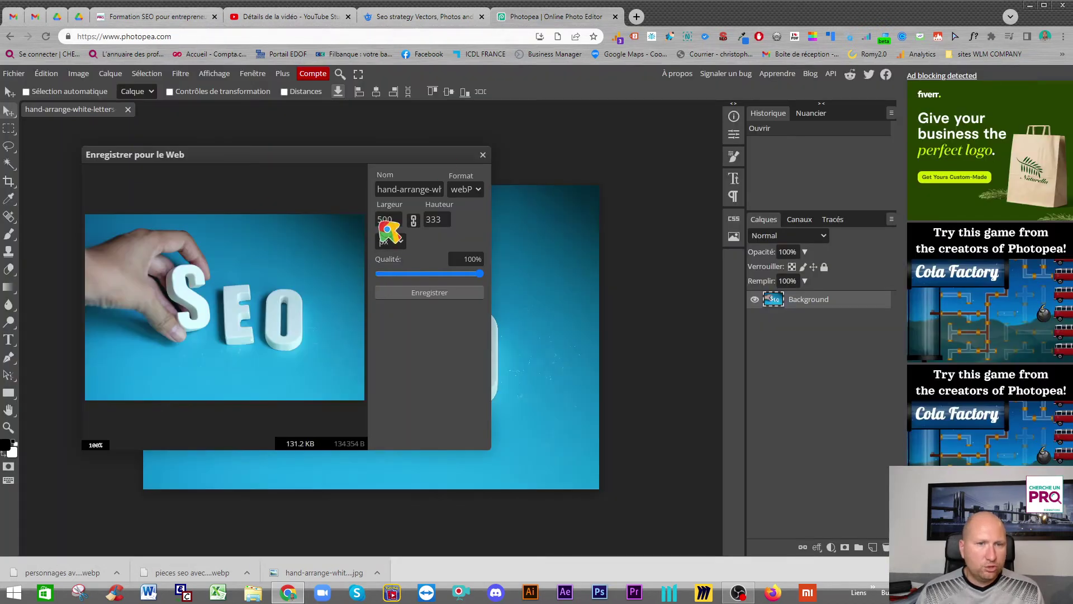
left_click_drag(480, 274, 470, 274)
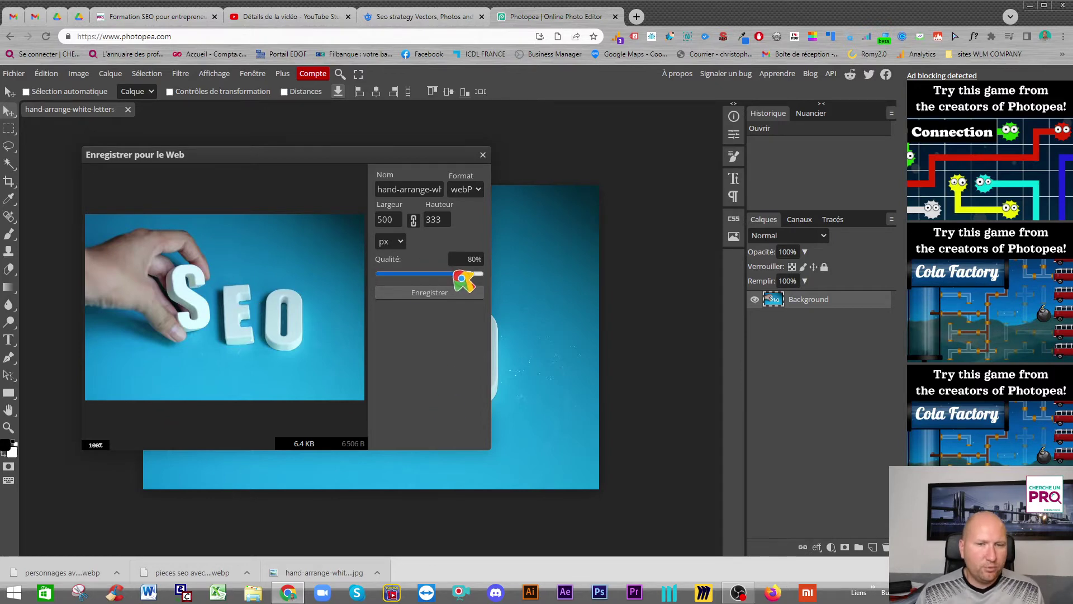
left_click_drag(460, 273, 469, 274)
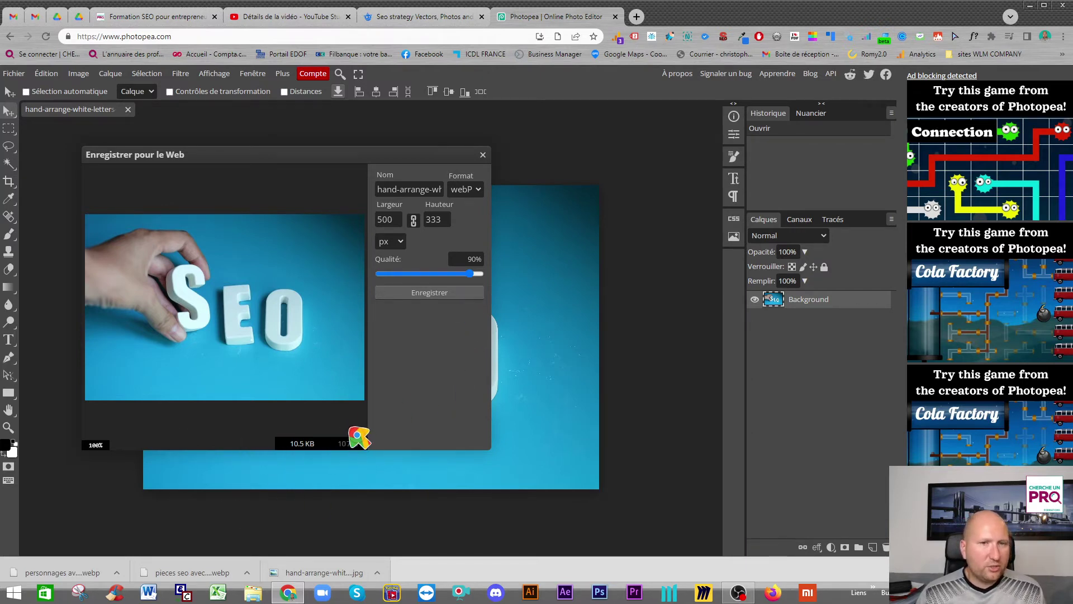
- Name the export "main tient element seo - cherche un pro - formation seo Sisteron gap" and save it
left_click_drag(379, 190, 446, 199)
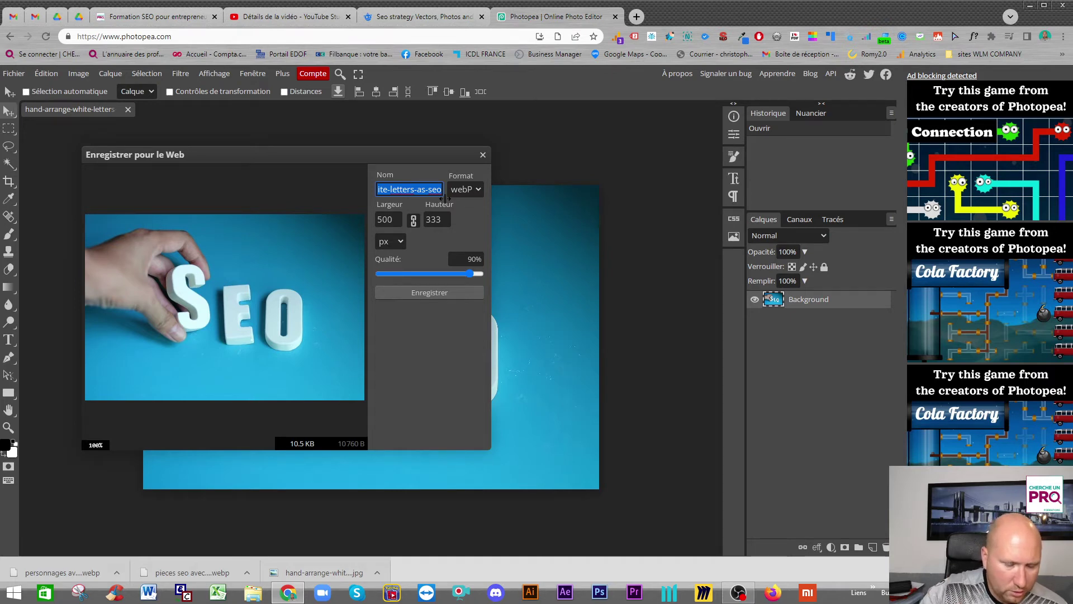
type("main tient")
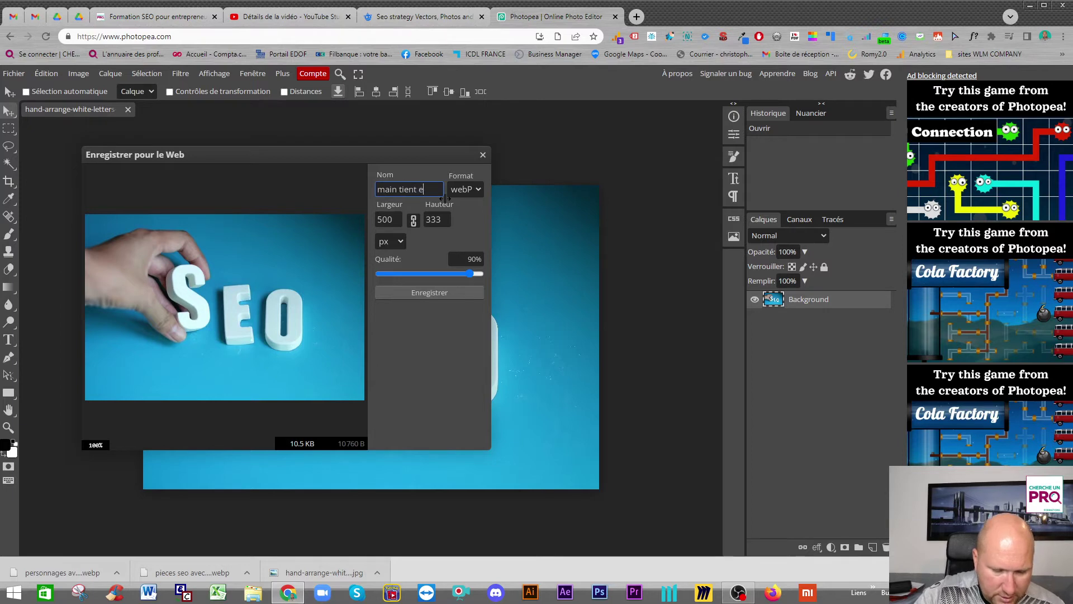
type("eo")
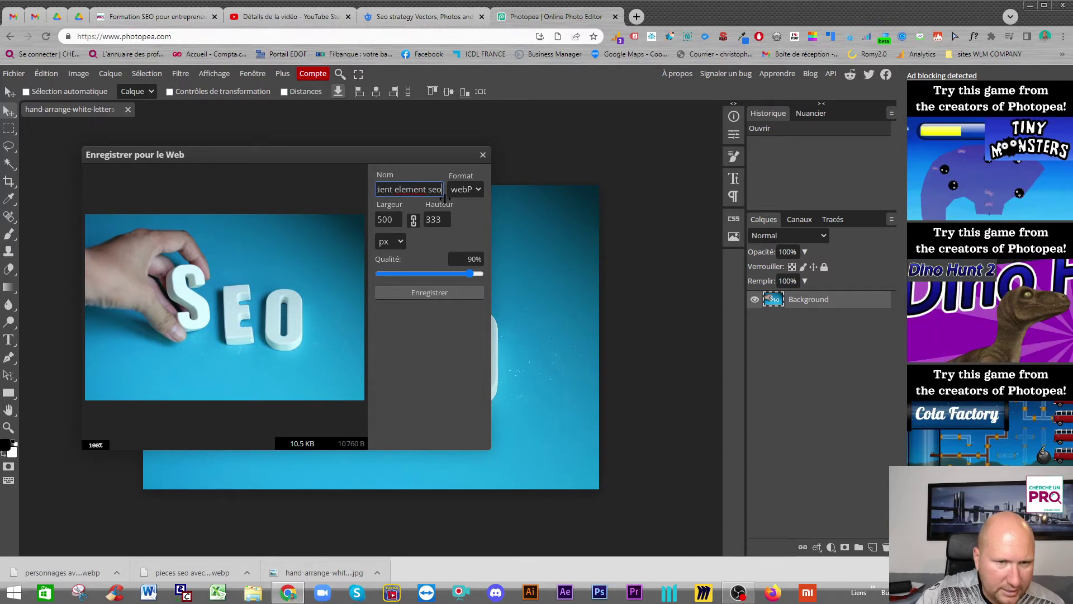
left_click(433, 202)
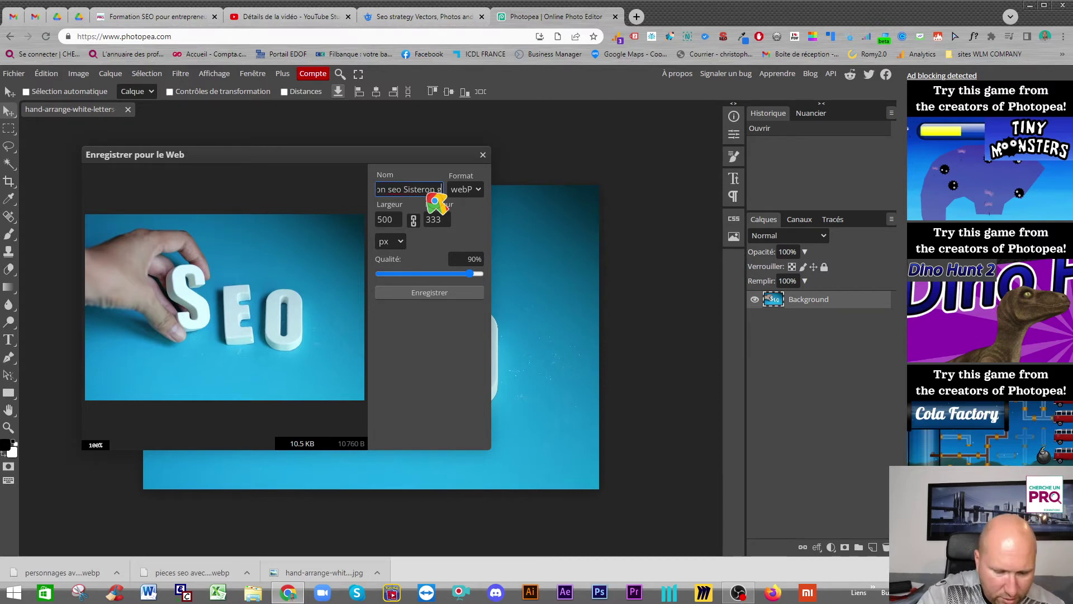
left_click(475, 226)
left_click(394, 189)
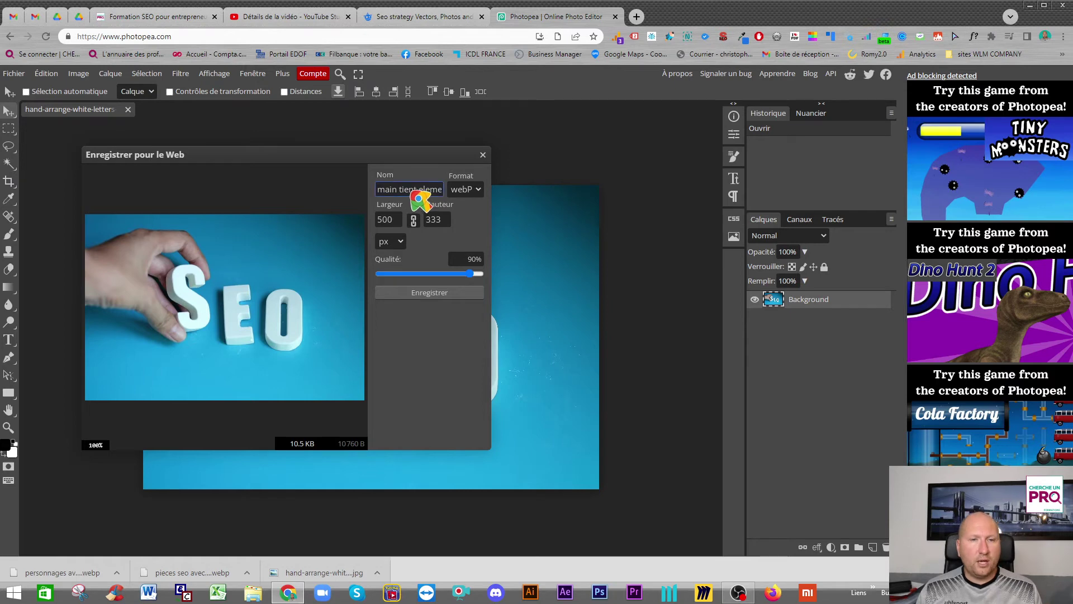
left_click(430, 292)
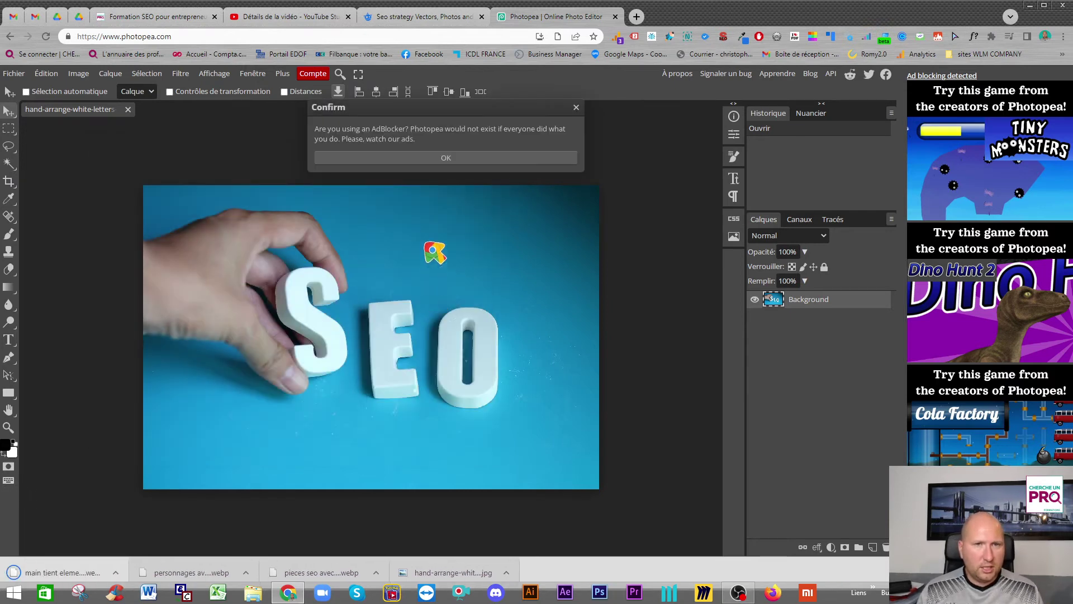
left_click(446, 160)
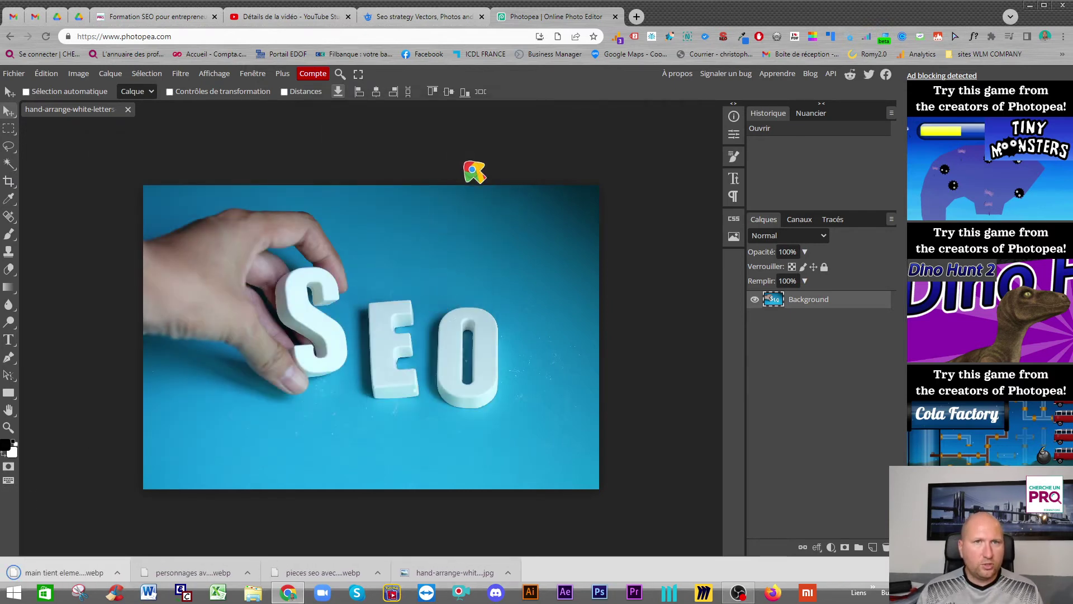
- Switch to the site's WordPress dashboard and upload the exported WEBP image to the media library
left_click(162, 16)
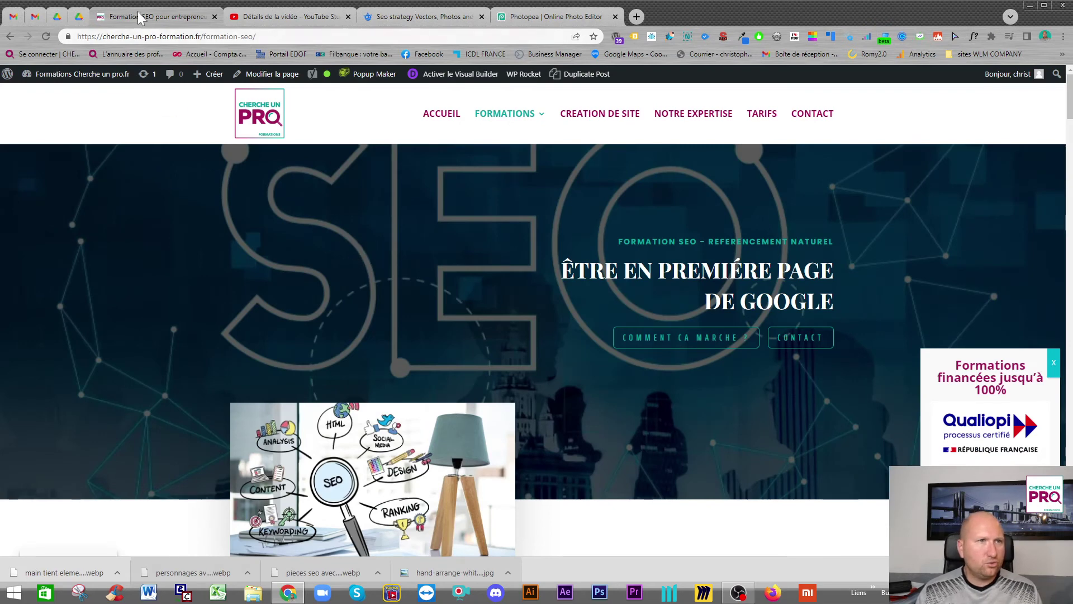
left_click(85, 74)
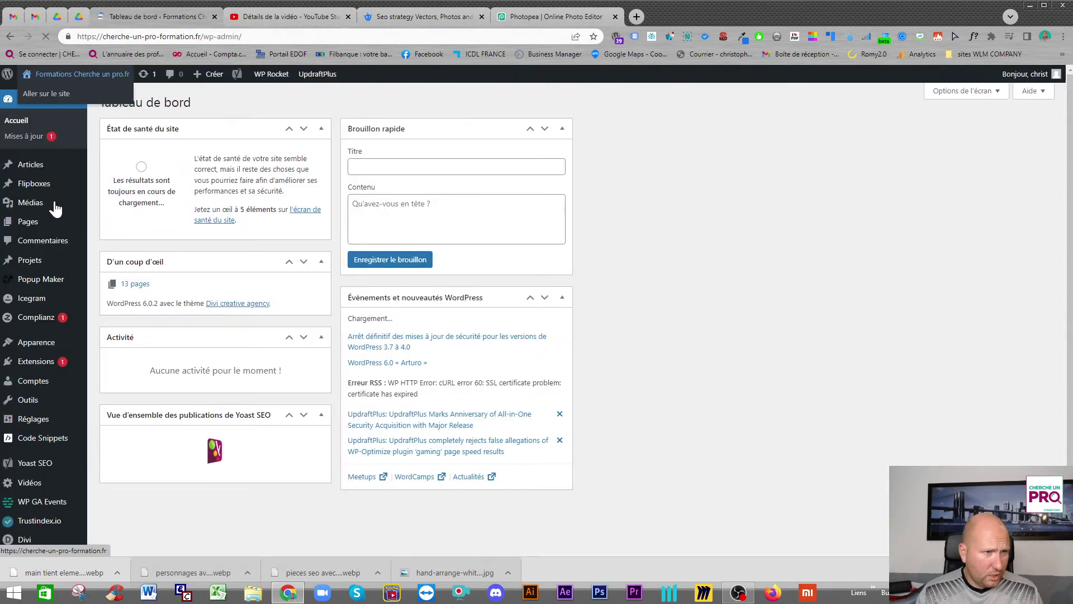
left_click(38, 205)
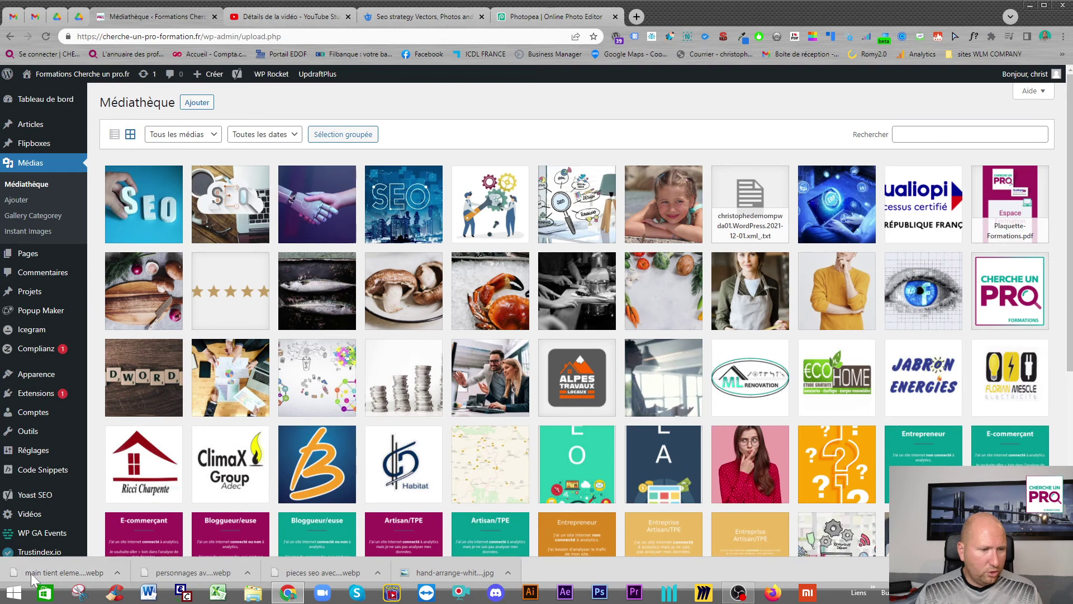
left_click_drag(34, 574, 168, 263)
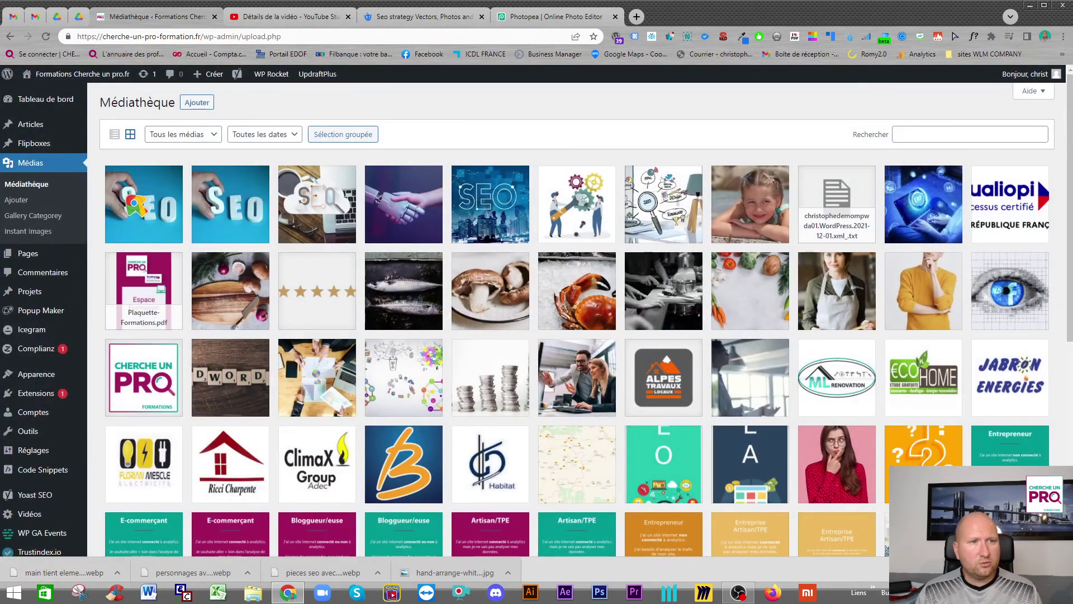
- Copy the uploaded SEO image's title into its alternative text, then close the attachment details
left_click(160, 210)
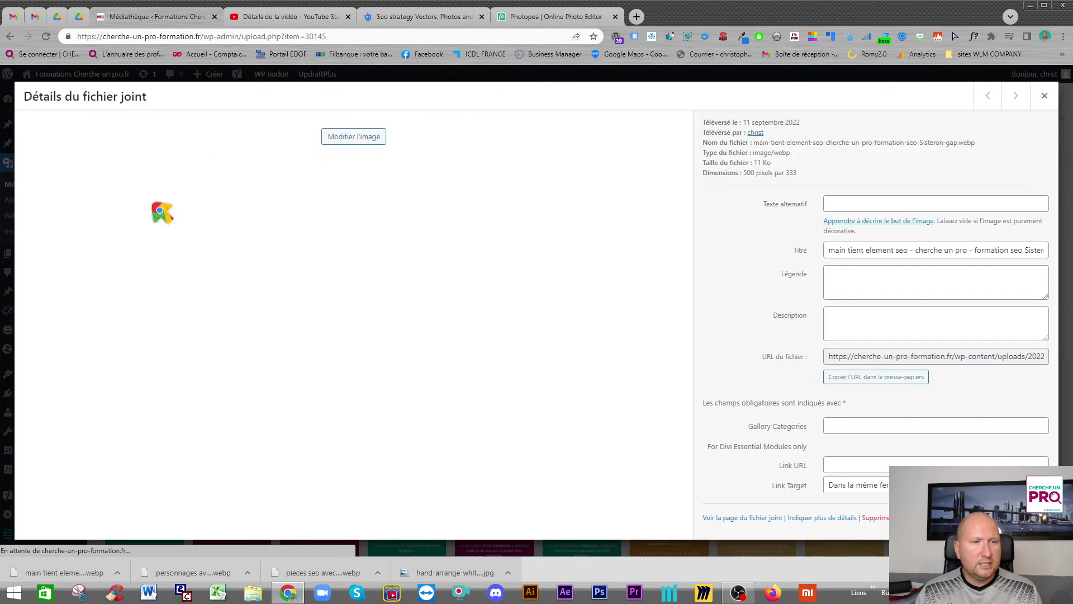
triple_click(881, 256)
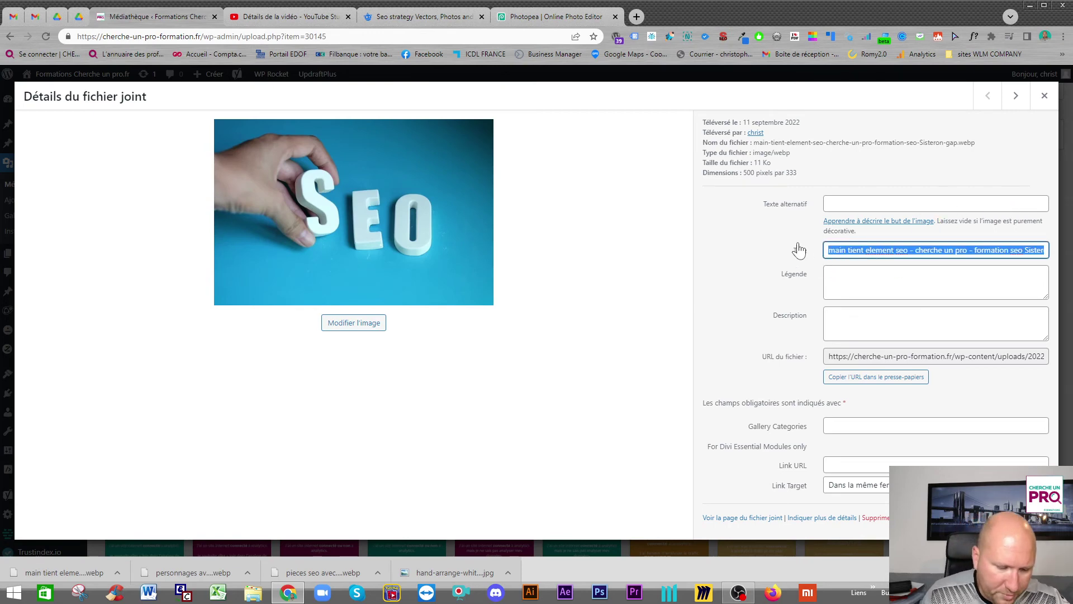
left_click(864, 204)
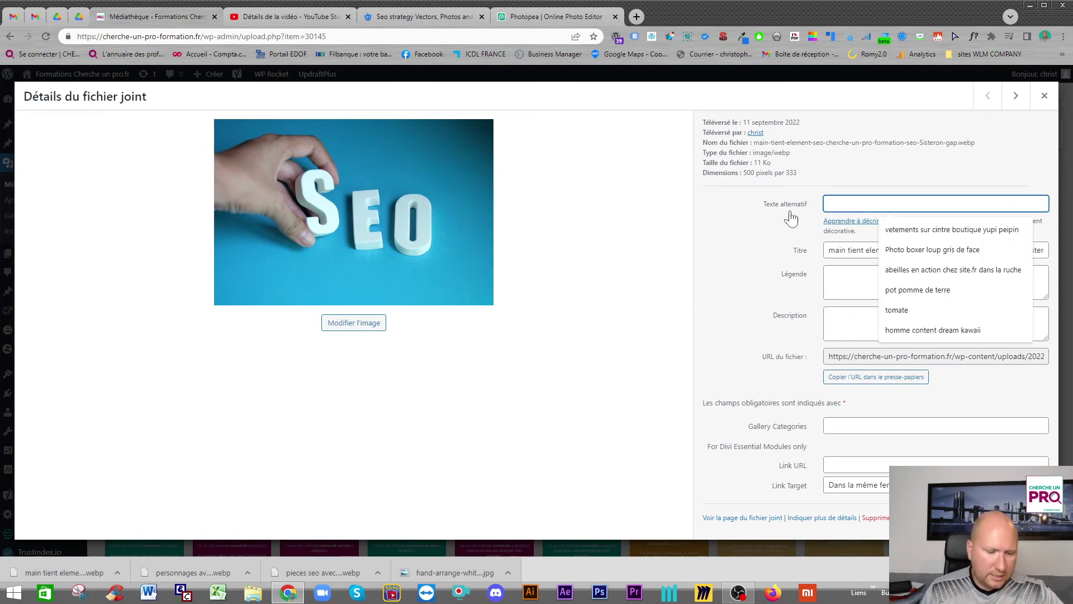
type("main tient element seo - cherche un pro - formation seo Sisteron gap")
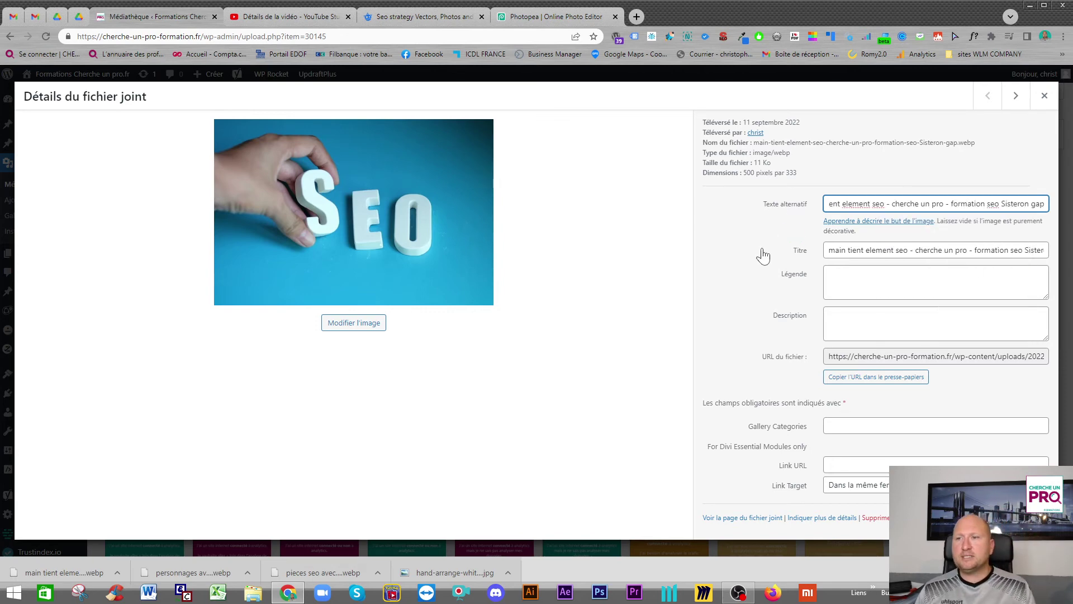
key("Tab")
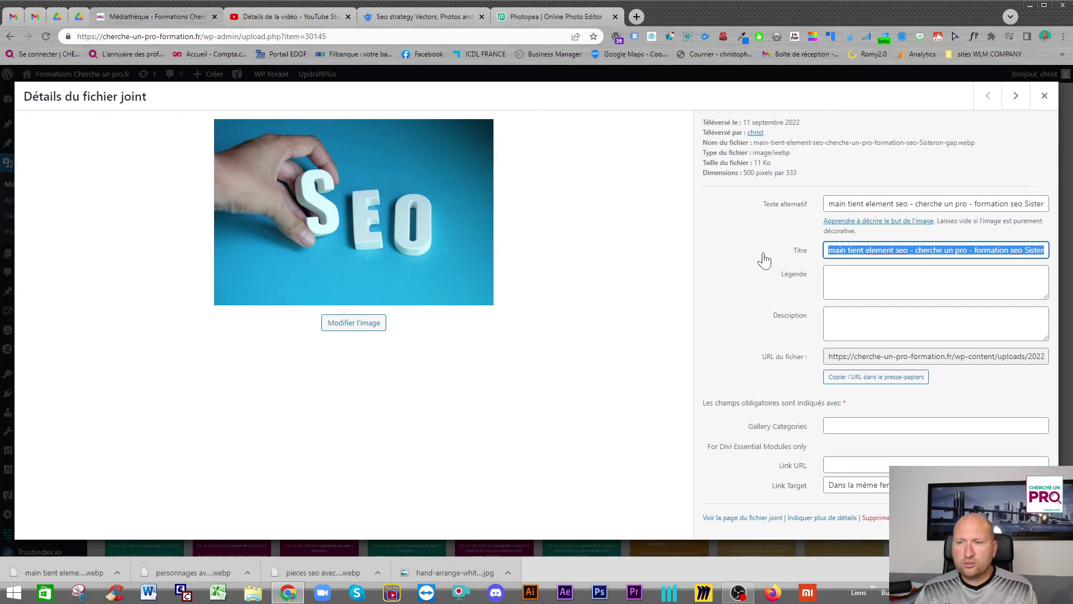
left_click(895, 182)
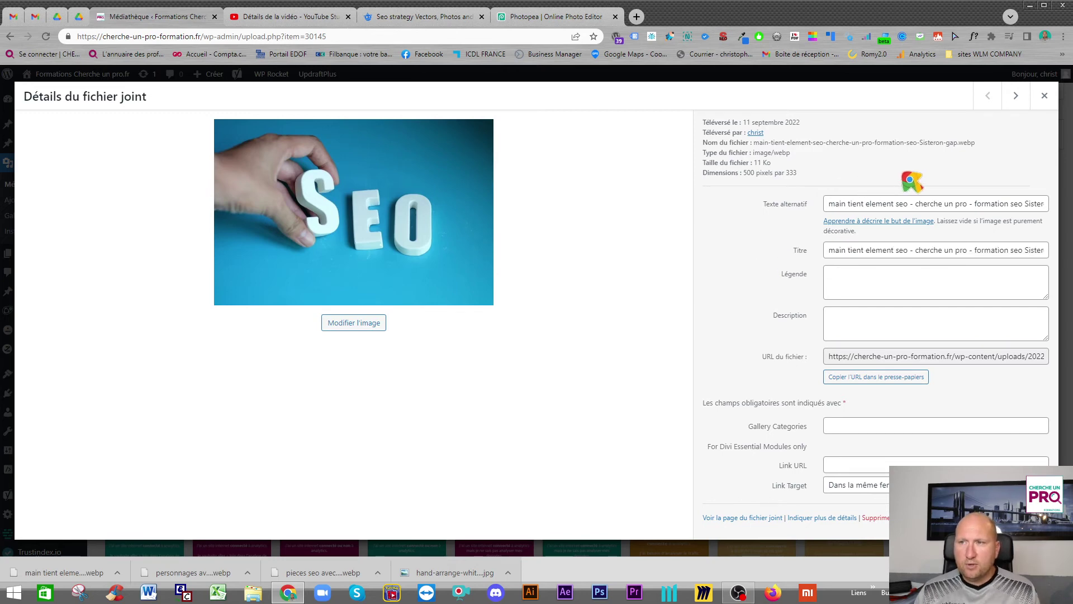
left_click(1045, 97)
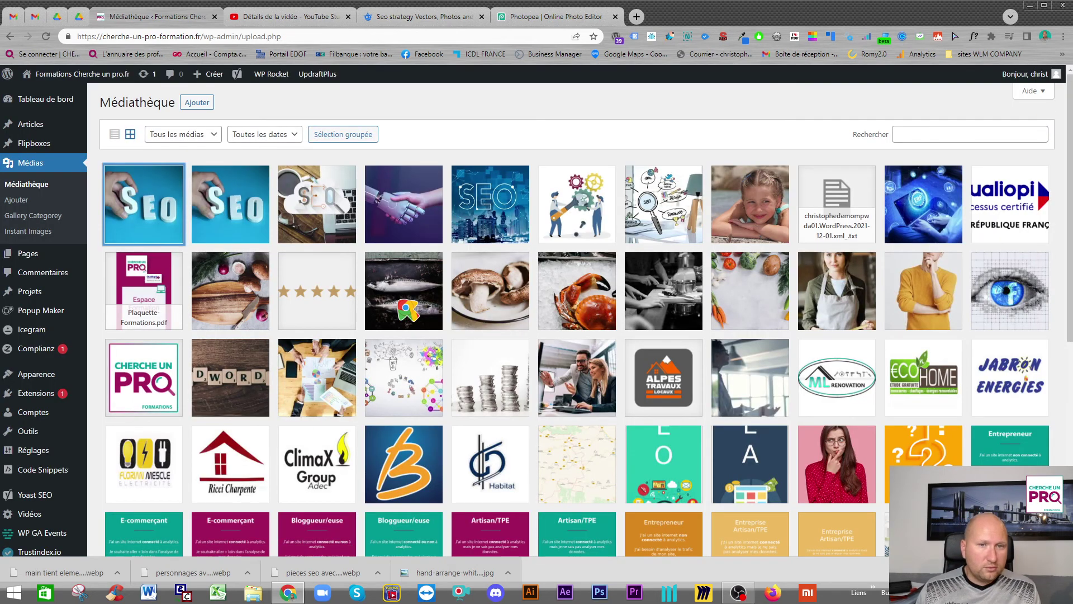